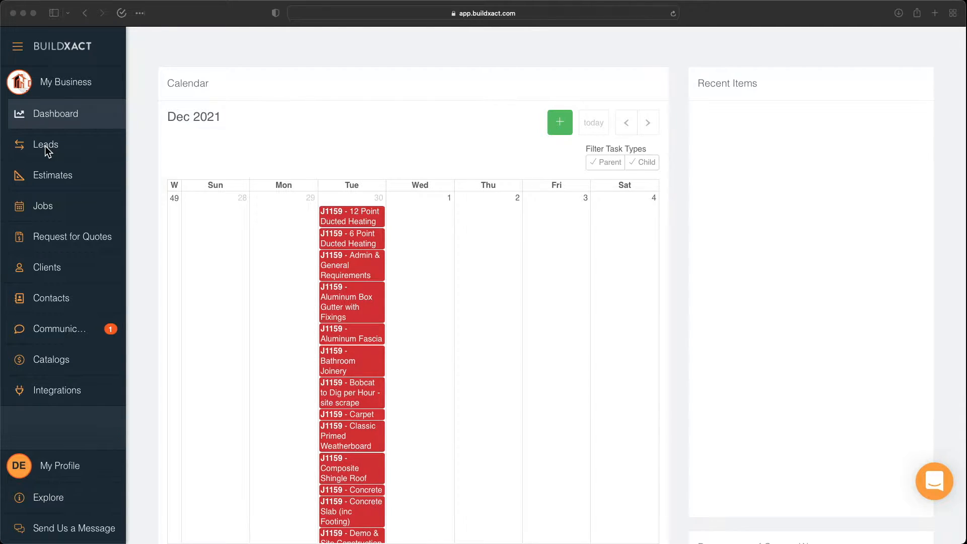
From Leads, start capturing a lead and register the client's family name as a new client.
click(48, 148)
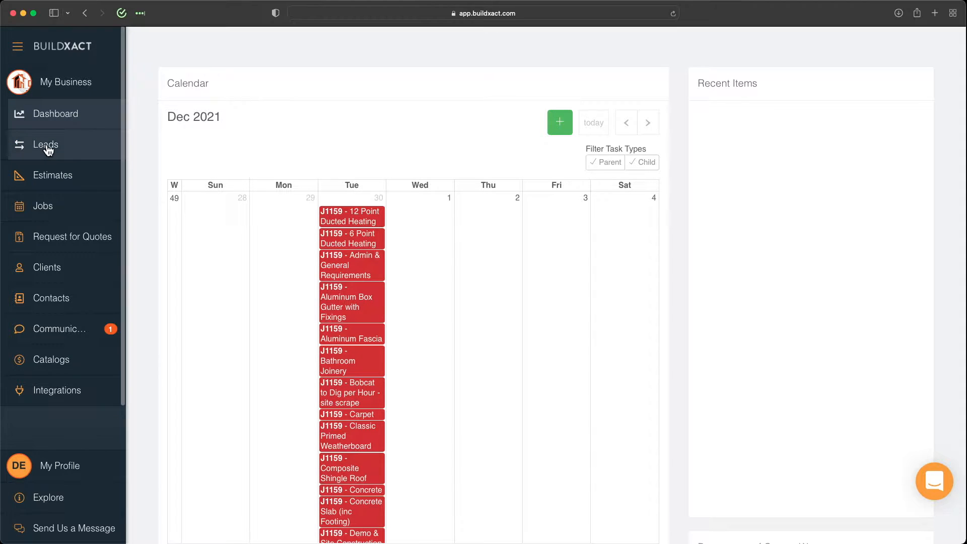
click(47, 145)
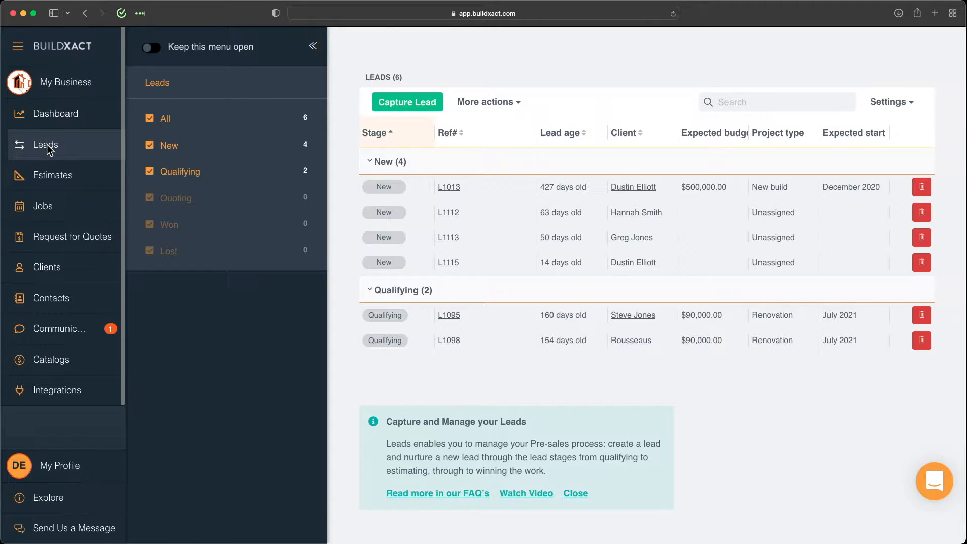
click(403, 107)
click(263, 174)
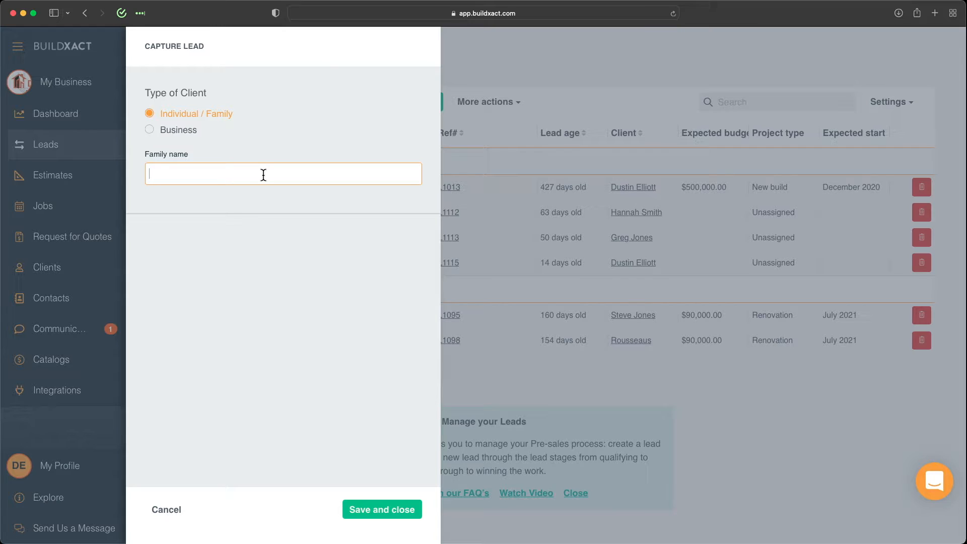
text(Sam Smith)
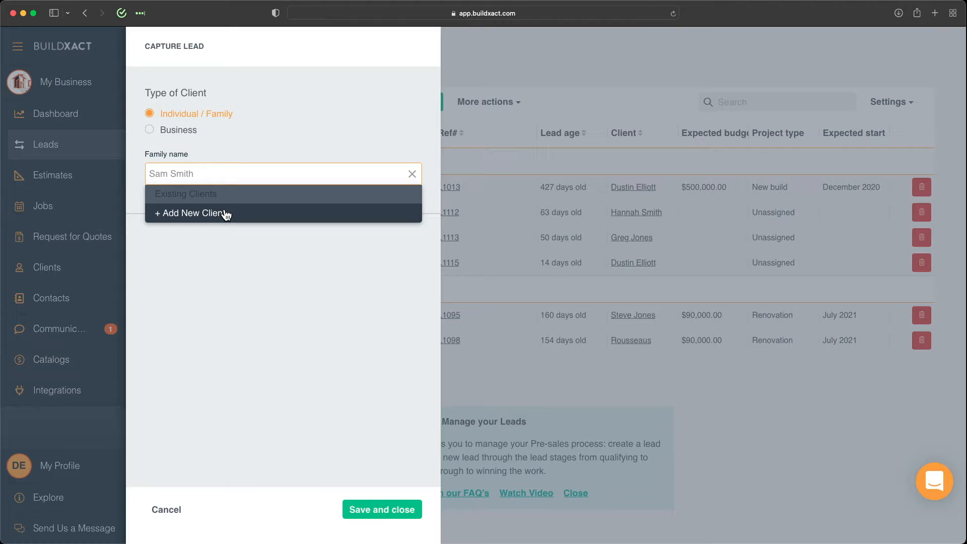
click(225, 214)
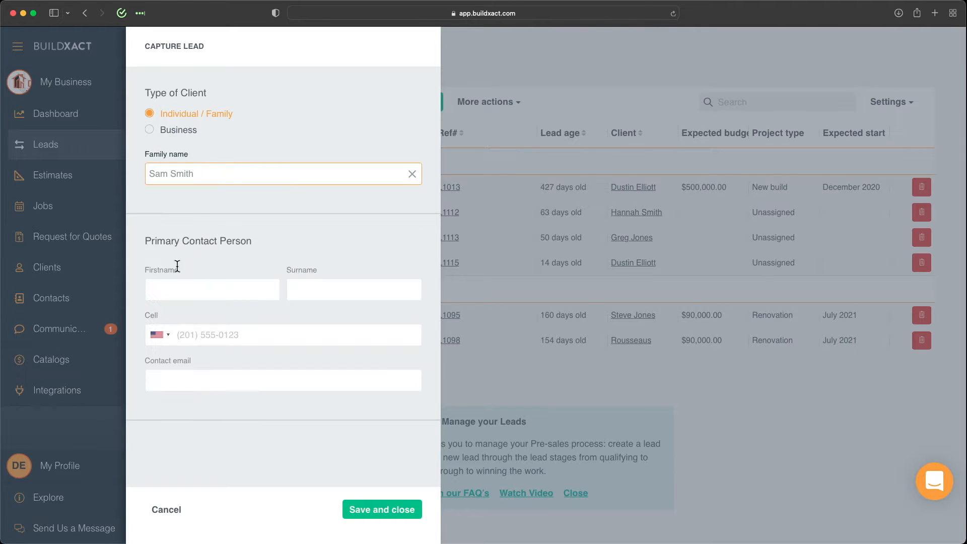
Fill in the contact's first name, surname, cell number and email, then save the lead.
click(174, 289)
text(Sam)
key(Tab)
text(C)
key(BackSpace)
text(Smith)
key(Tab)
text(2)
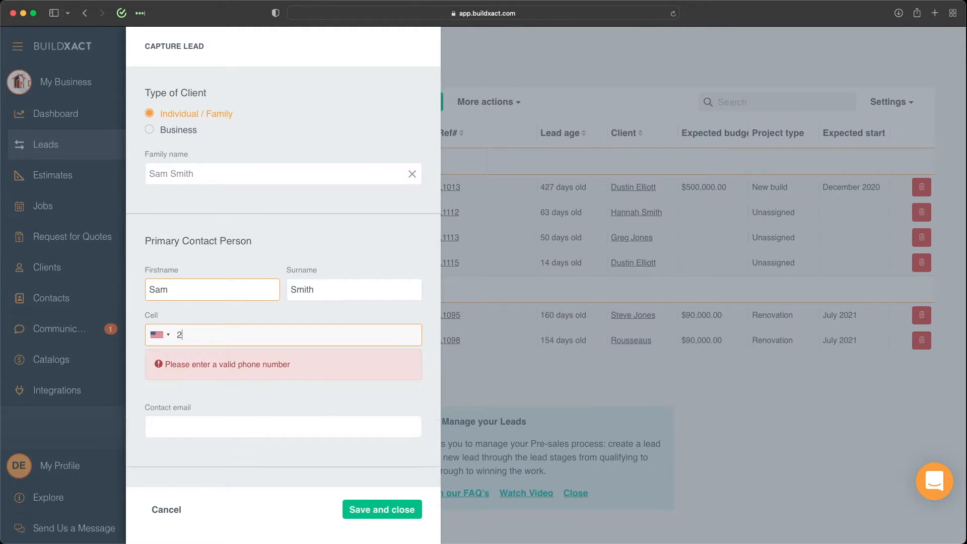
text(015551234)
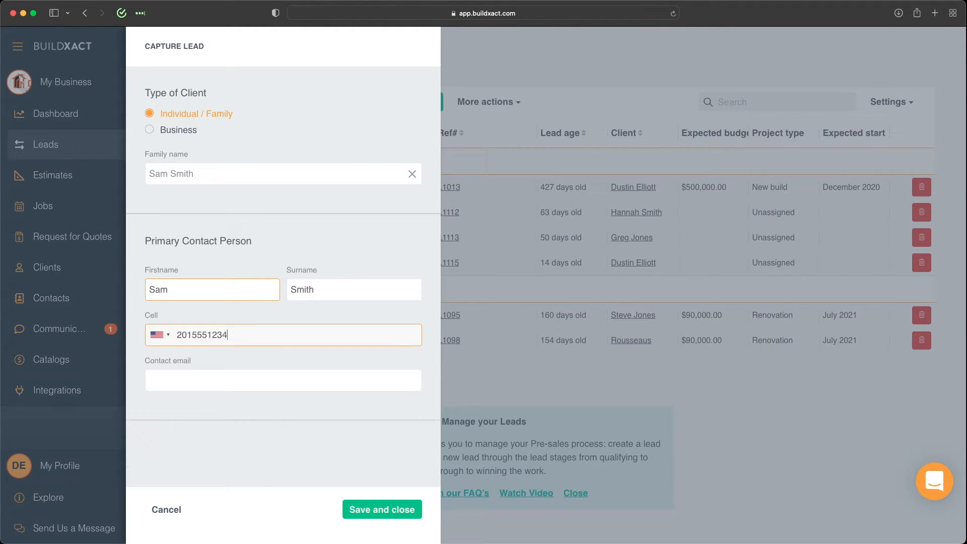
click(190, 382)
text(sam@email.com)
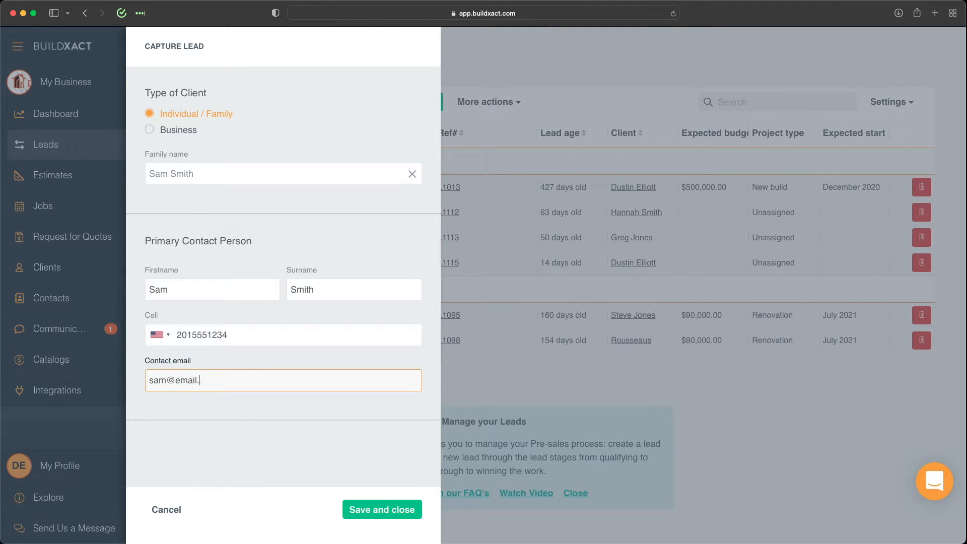
click(360, 507)
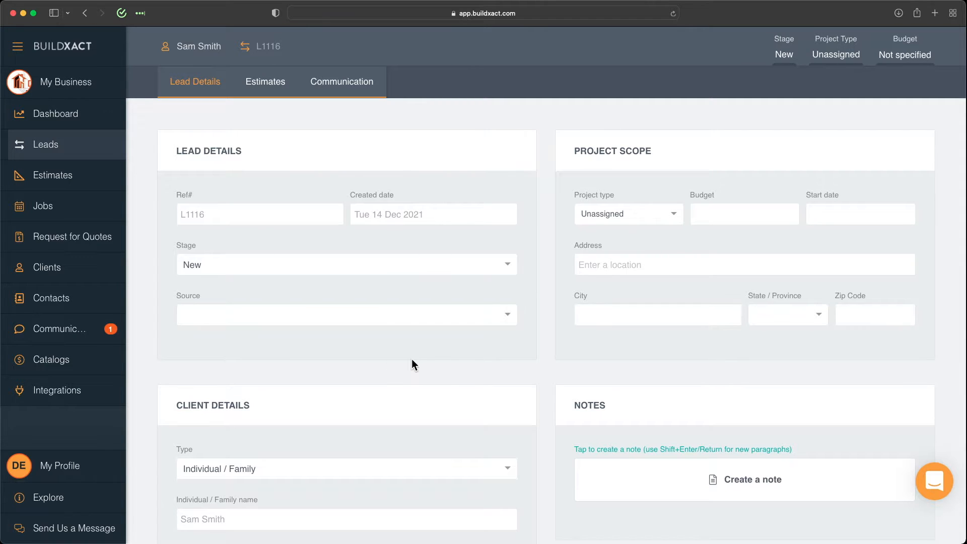
Scroll through lead L1116's Lead Details, Client Details and Client Project, then back up.
scroll(411, 361, down, 6)
scroll(222, 452, down, 1)
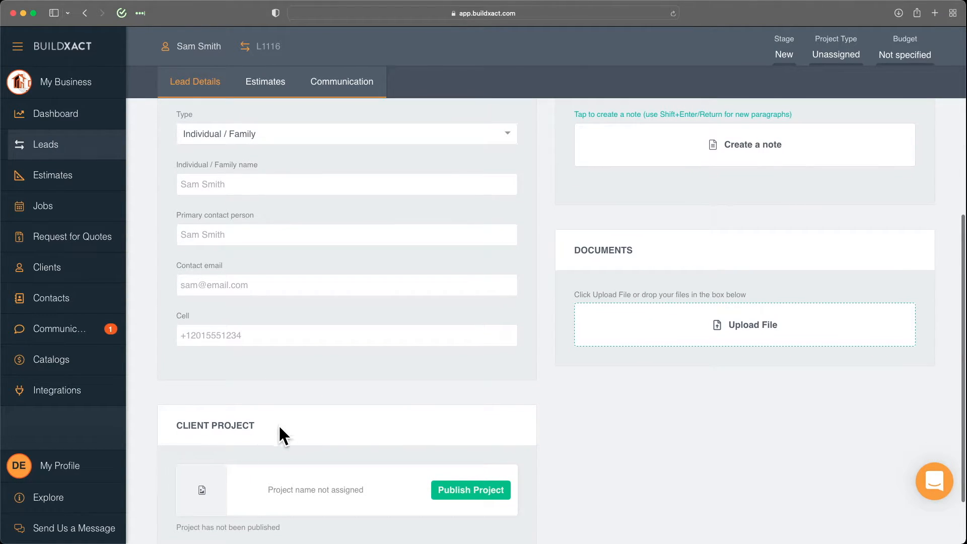
scroll(306, 427, up, 7)
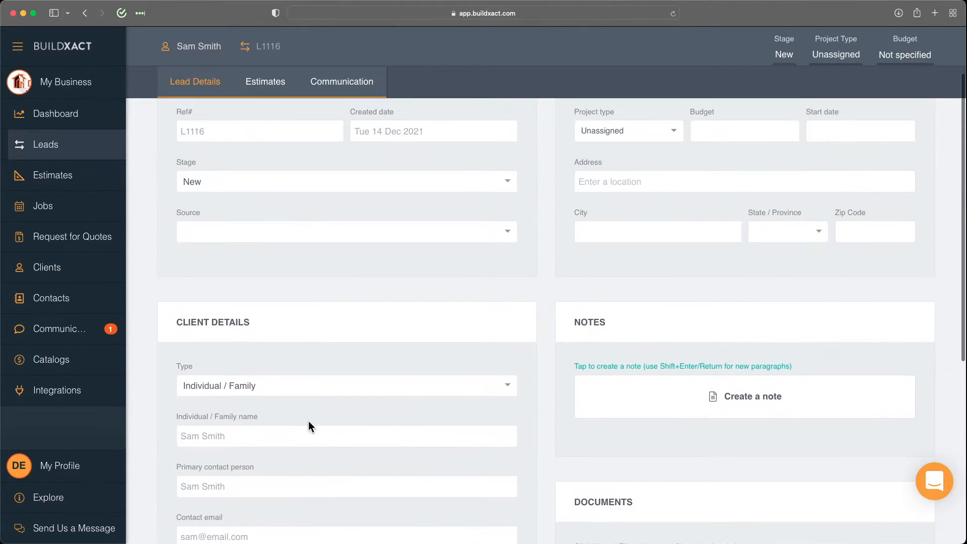
Create a new estimate for the lead from the 'Premade with no plans' template.
click(268, 87)
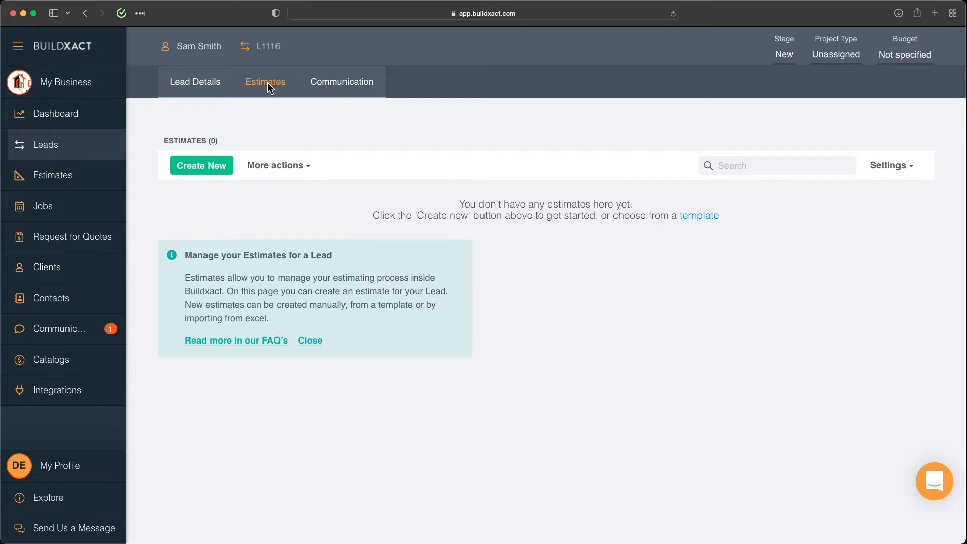
click(204, 168)
click(337, 137)
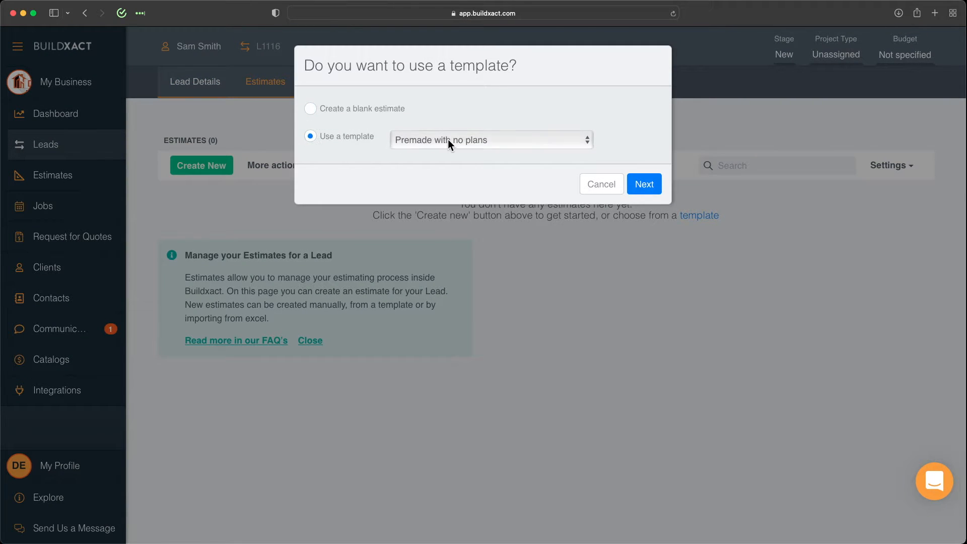
click(448, 142)
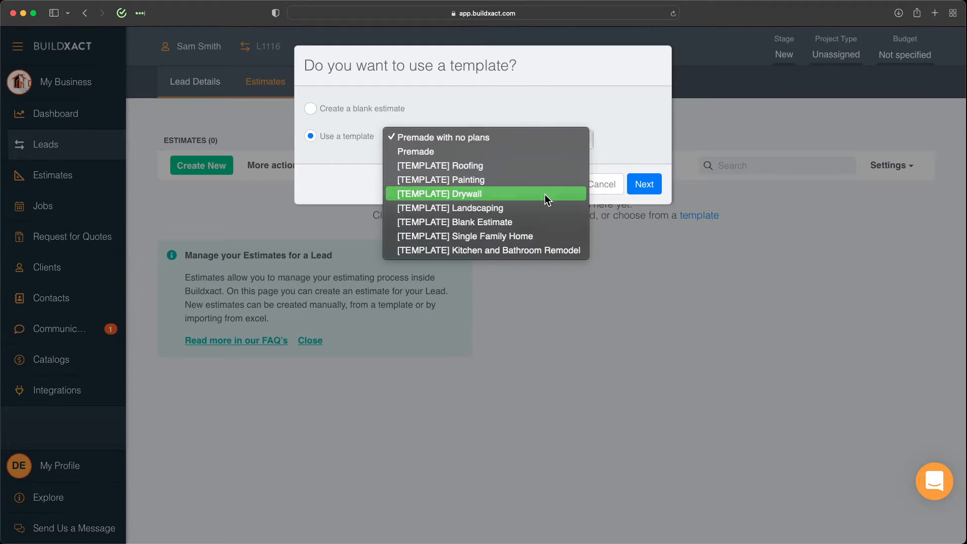
click(542, 141)
click(644, 184)
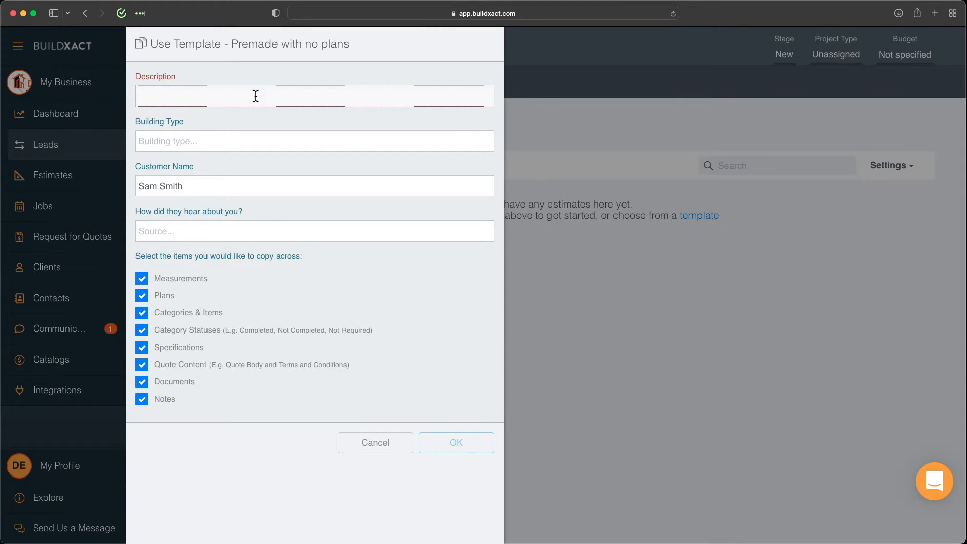
Describe the estimate as 'Sam's Home', building type Double Story, source Referral, and create it.
text(Sam's Home)
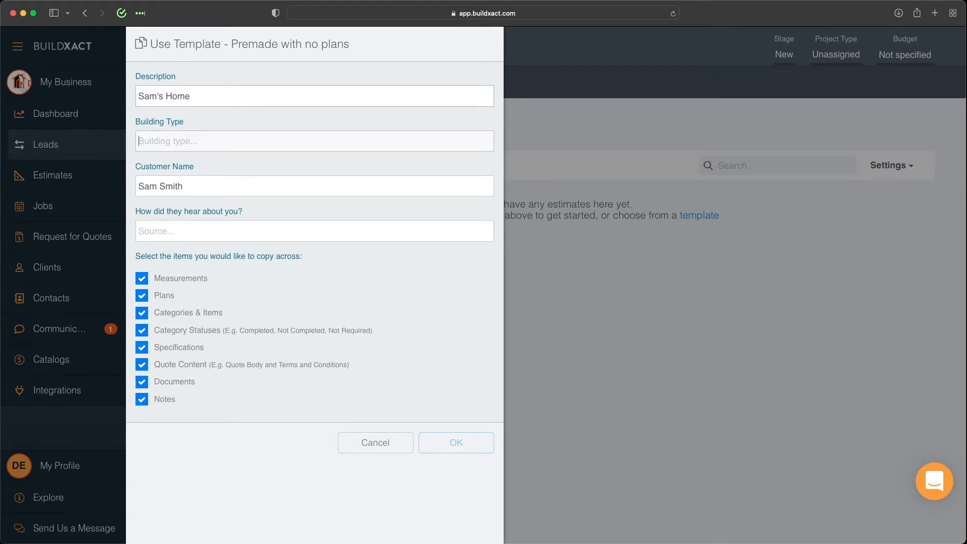
text(Double S)
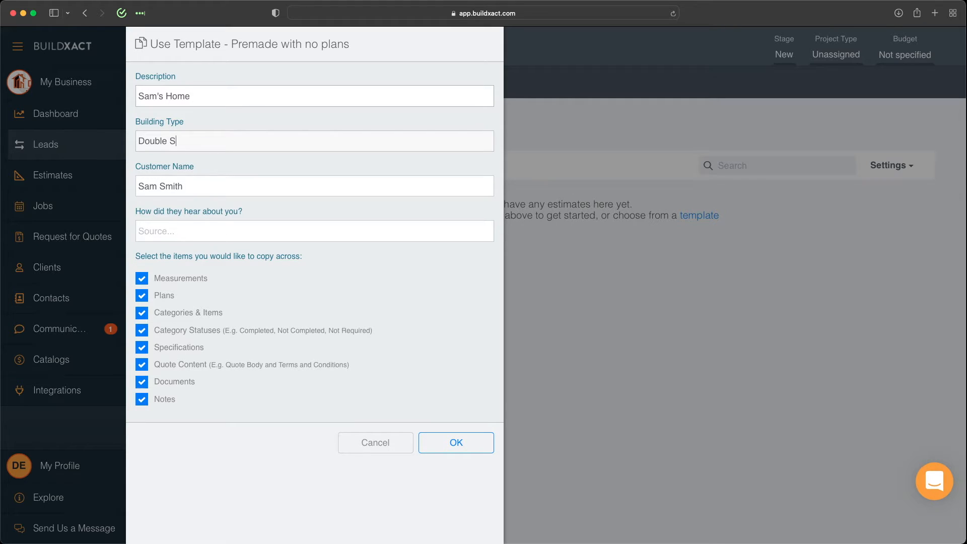
text(tory)
click(203, 232)
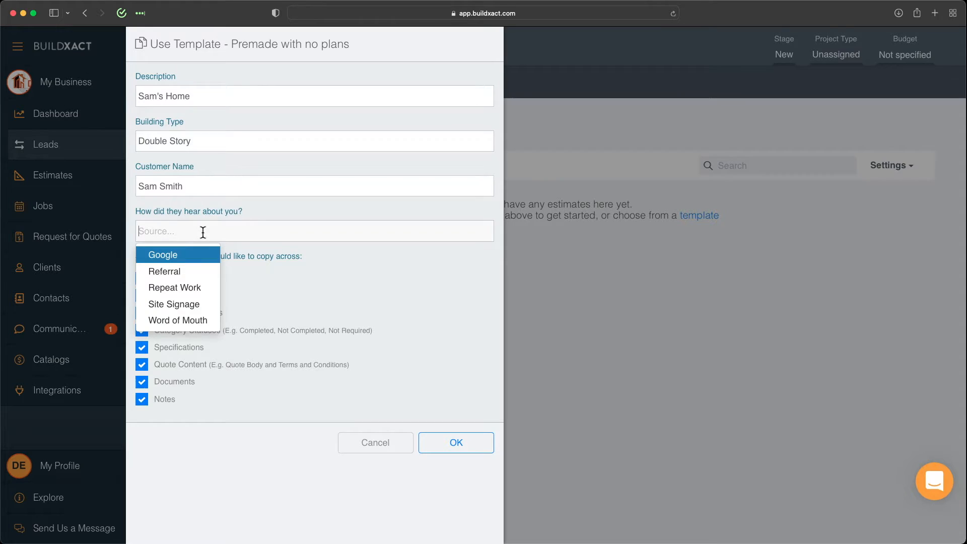
click(192, 272)
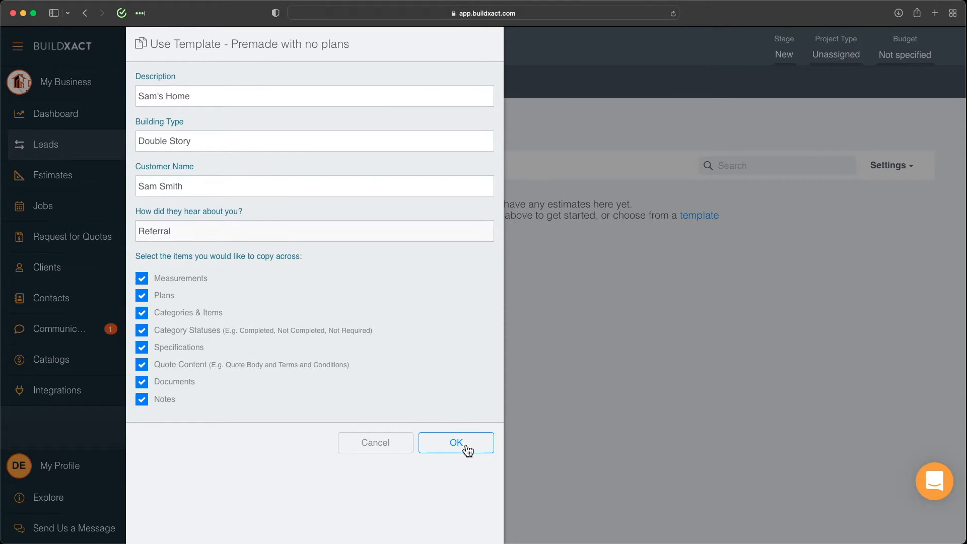
click(464, 451)
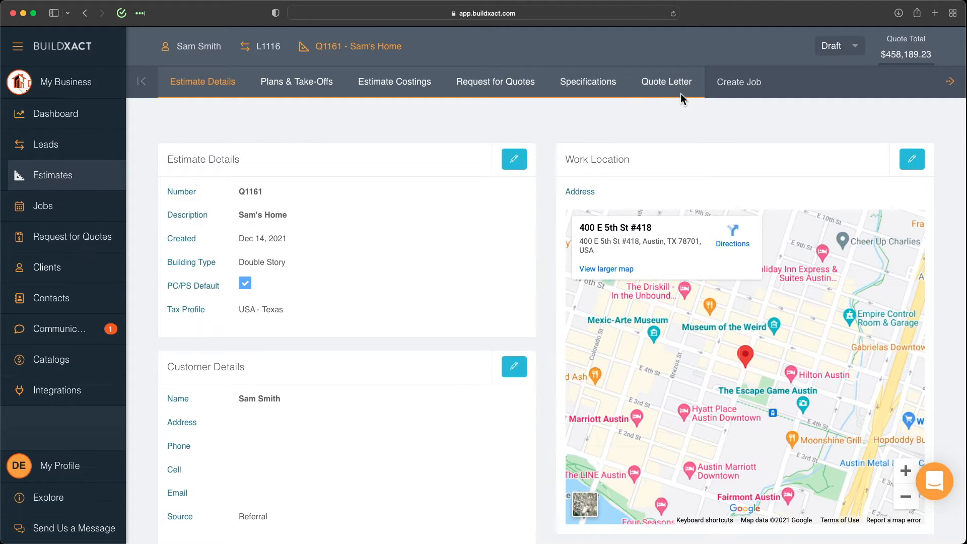
Open the Estimates list showing all 11 estimates, with draft Q1161 first.
click(70, 179)
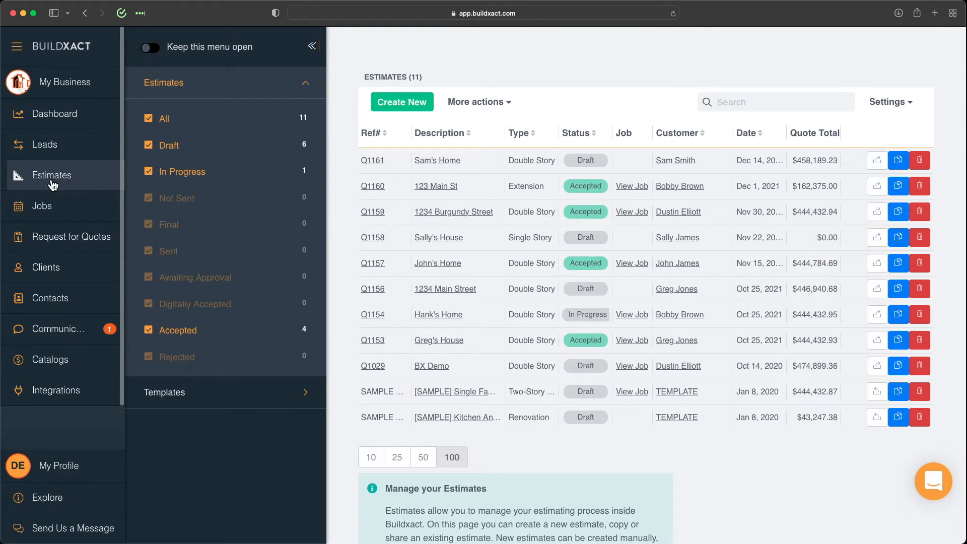
click(900, 366)
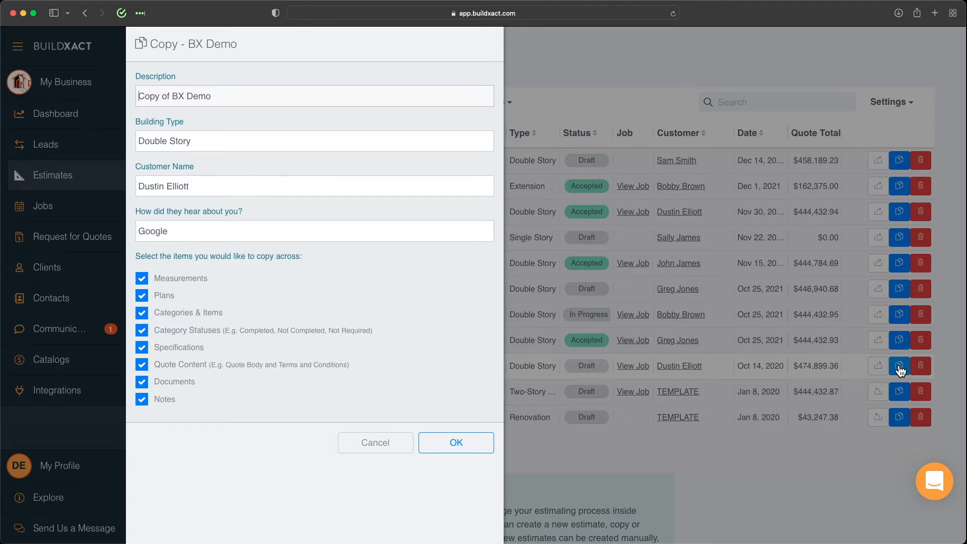
click(378, 441)
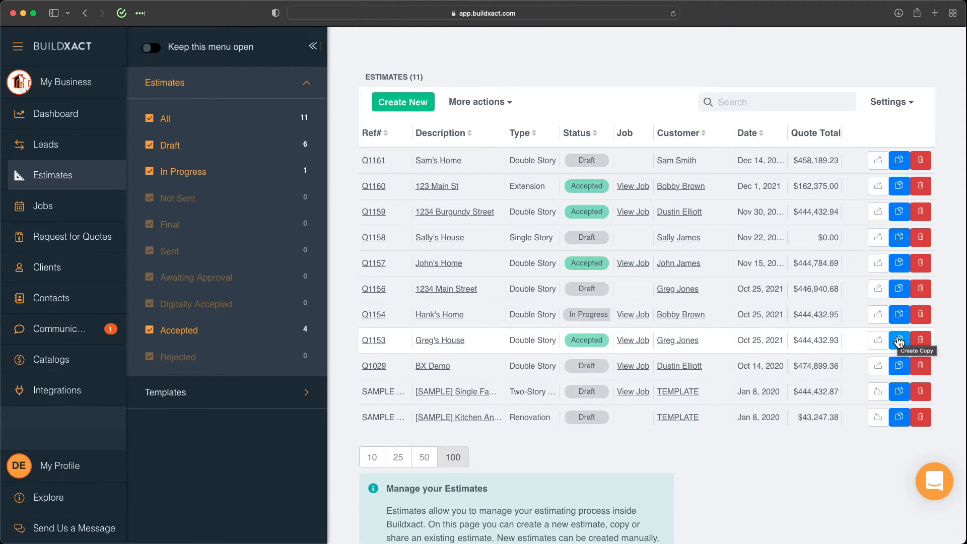
Start a new estimate with 'Import items from my Excel spreadsheet' ticked.
click(399, 105)
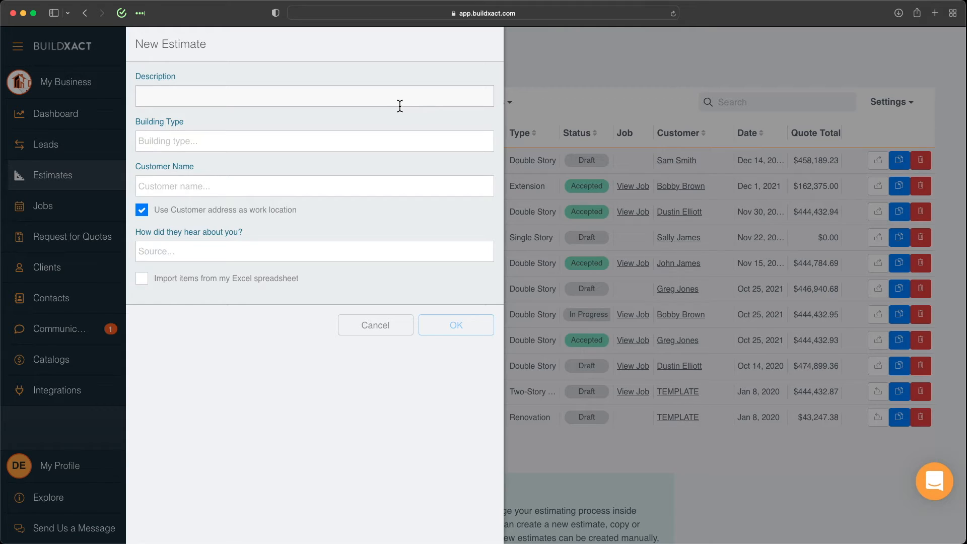
click(211, 287)
Cancel the new estimate and view the 9 estimate templates, highlighting the blank template's DEFAULT tag.
click(376, 326)
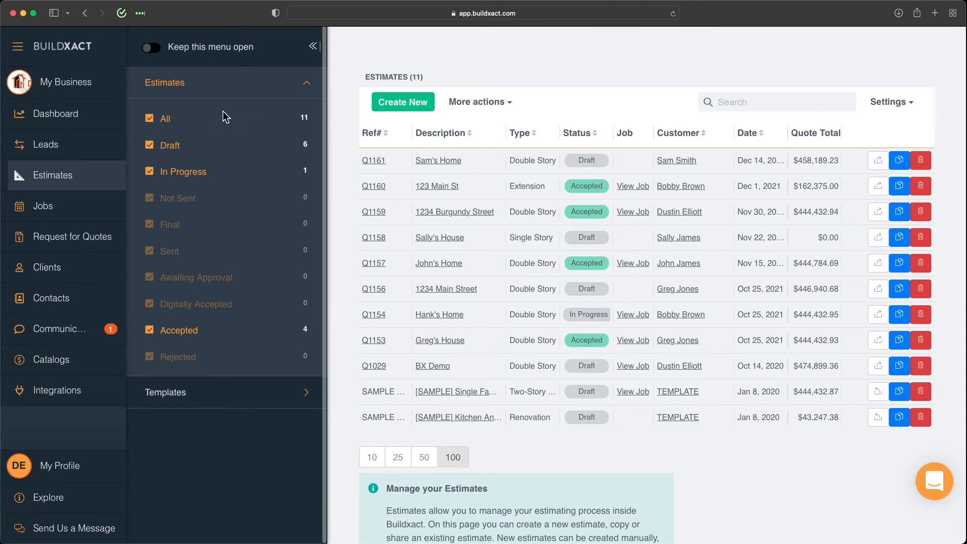
click(168, 391)
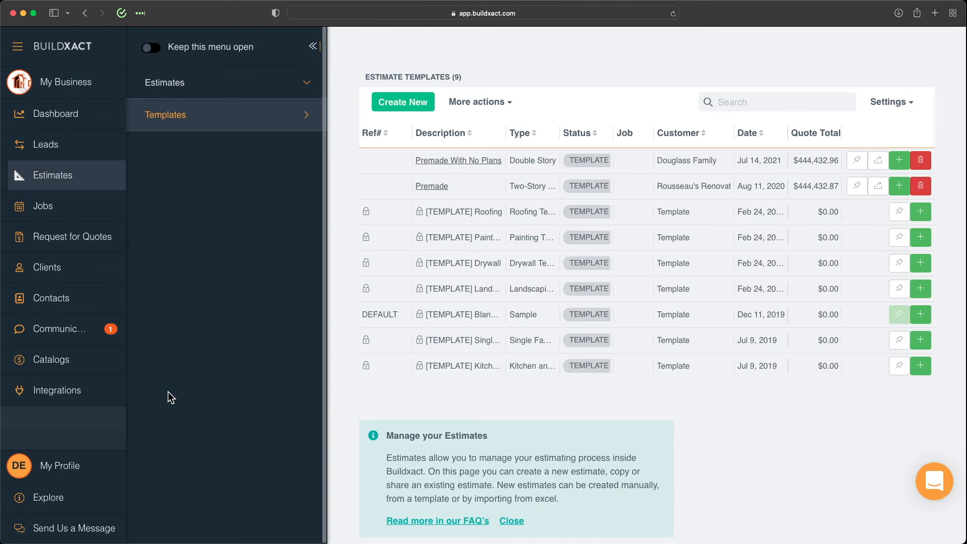
drag(362, 315, 398, 316)
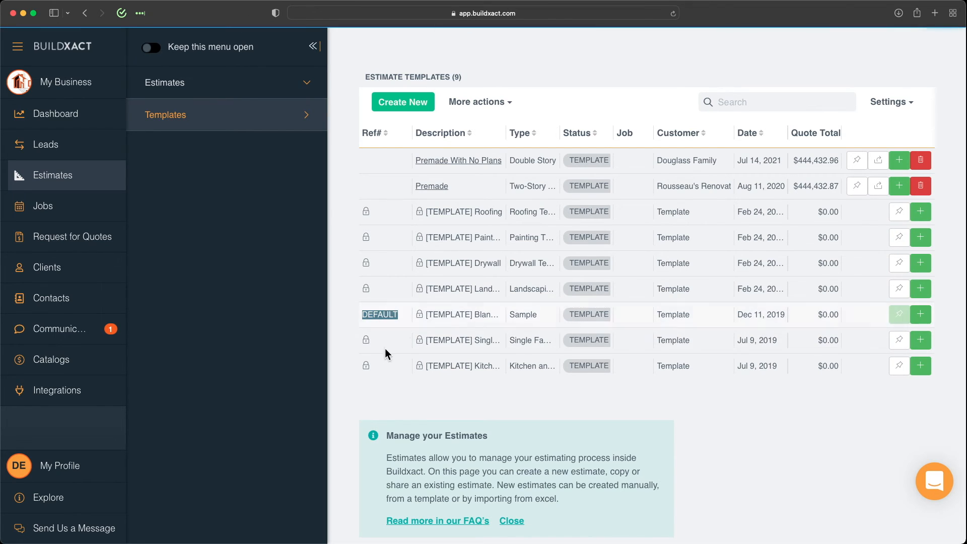